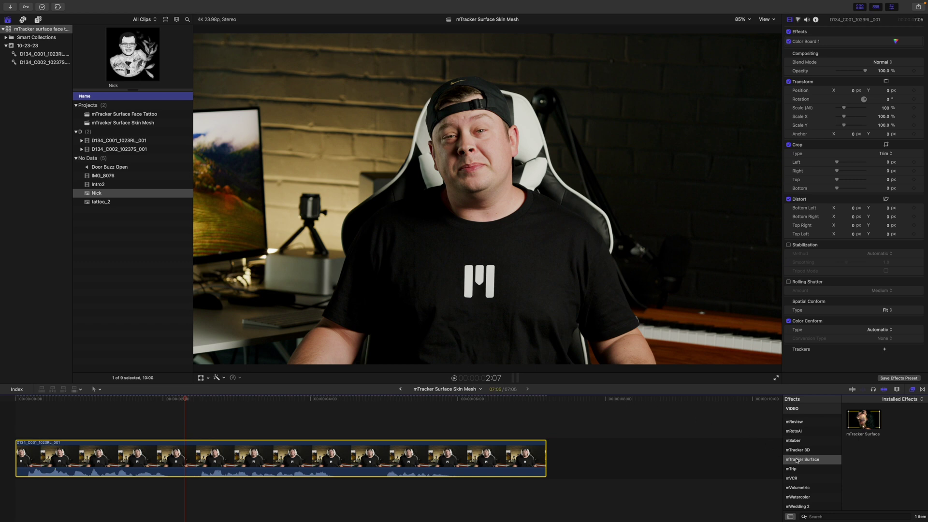
- Apply mTracker Surface to the interview clip and move its floating toolbar in the viewer
{"action": "left_click_drag", "start_coordinate": [857, 423], "coordinate": [214, 448]}
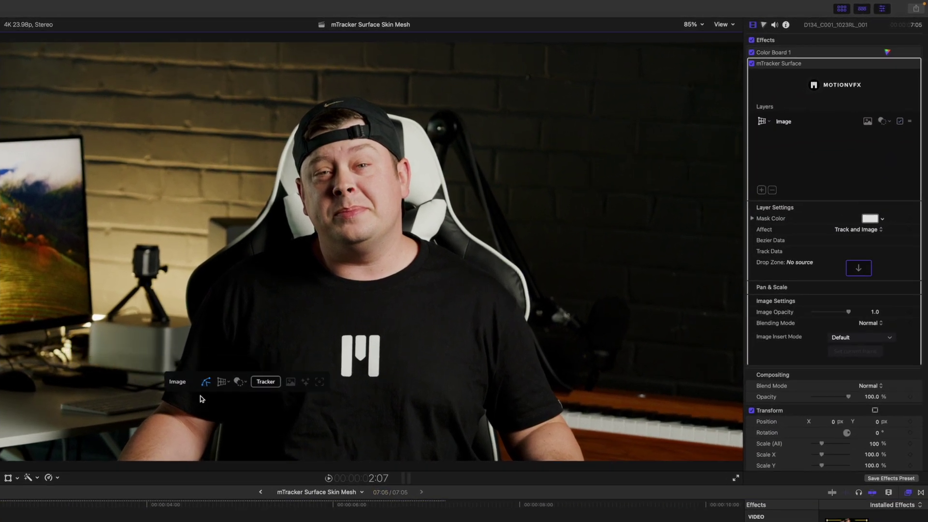
{"action": "left_click_drag", "start_coordinate": [202, 399], "coordinate": [280, 400]}
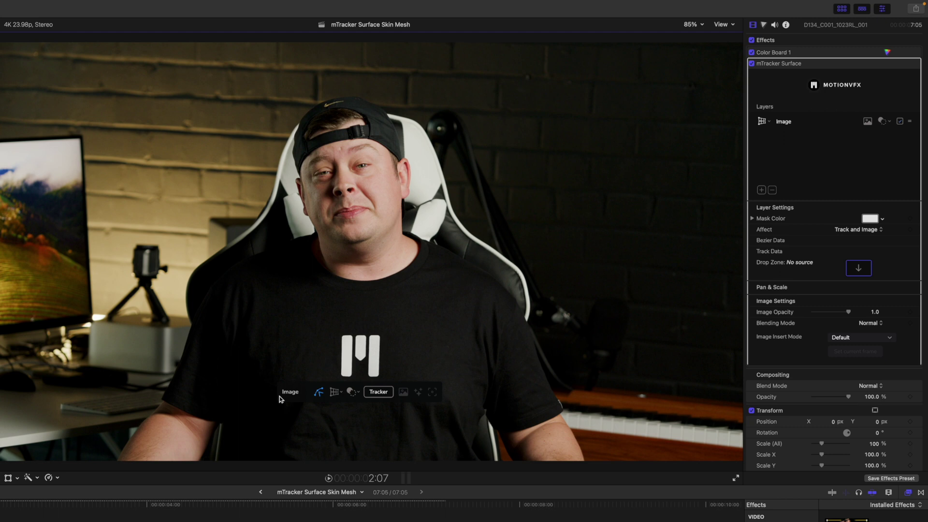
- Switch the mTracker tracking mode to Mesh Mode
{"action": "left_click", "coordinate": [342, 394]}
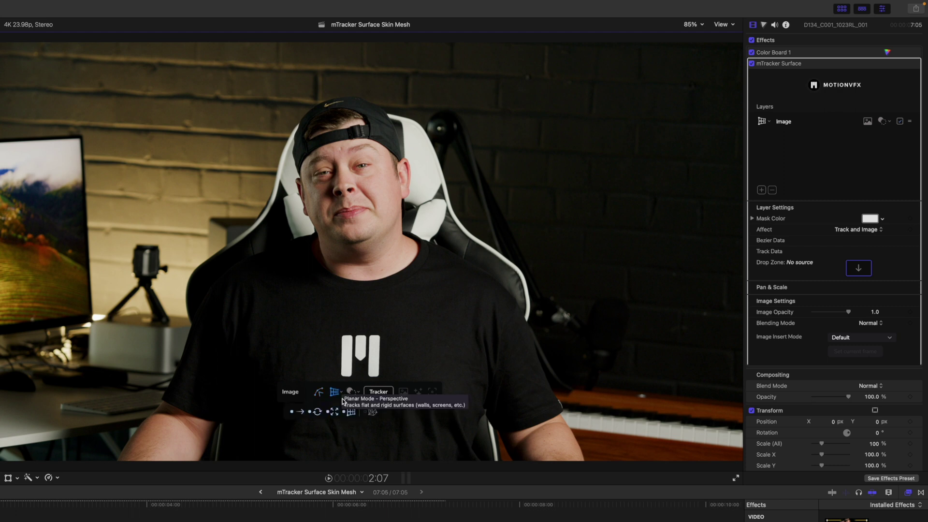
{"action": "left_click", "coordinate": [371, 413]}
{"action": "left_click", "coordinate": [372, 413]}
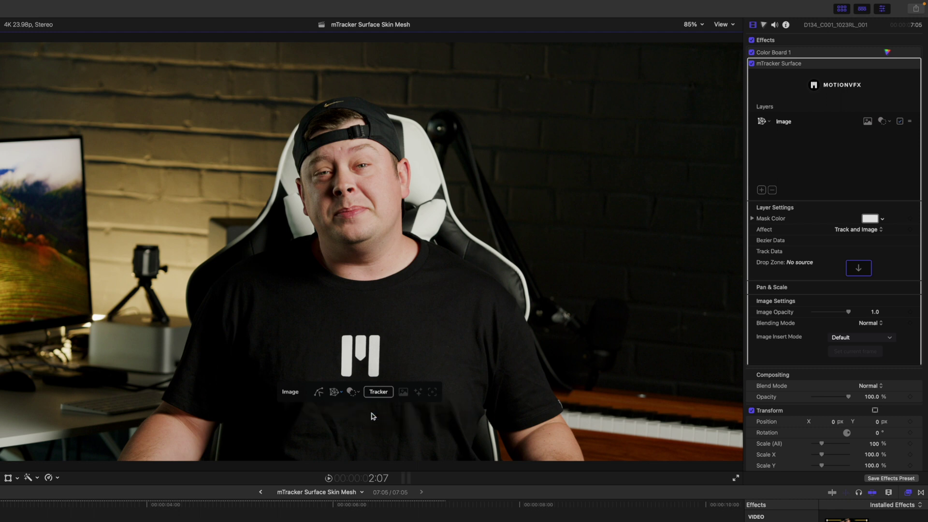
- Draw a closed Bezier shape around the presenter's right cheek to generate the mesh
{"action": "left_click", "coordinate": [319, 393]}
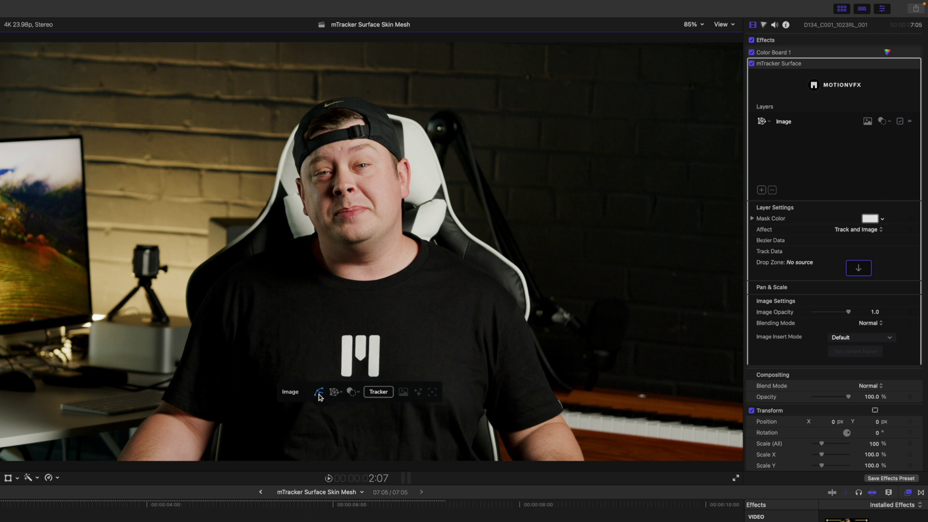
{"action": "left_click", "coordinate": [369, 177]}
{"action": "left_click", "coordinate": [376, 231]}
{"action": "left_click", "coordinate": [396, 213]}
{"action": "left_click", "coordinate": [385, 172]}
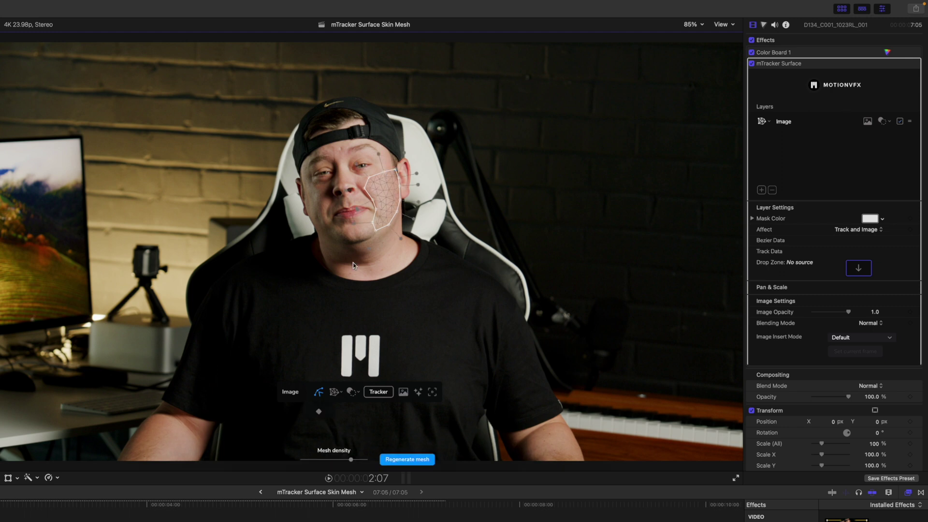
- Raise the mesh density, regenerate the cheek mesh, and show the Tracker options
{"action": "mouse_move", "coordinate": [351, 461]}
{"action": "left_mouse_down"}
{"action": "mouse_move", "coordinate": [322, 462]}
{"action": "mouse_move", "coordinate": [359, 464]}
{"action": "left_mouse_up"}
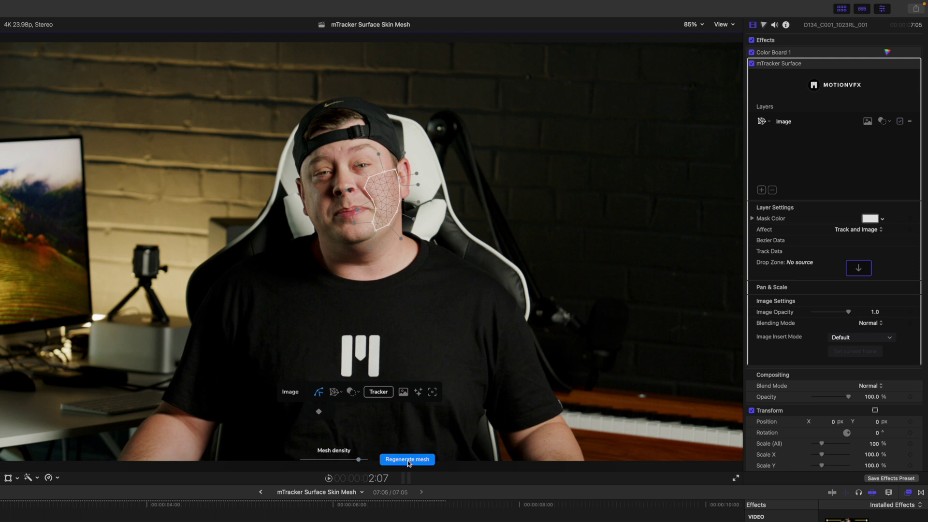
{"action": "left_click", "coordinate": [407, 459]}
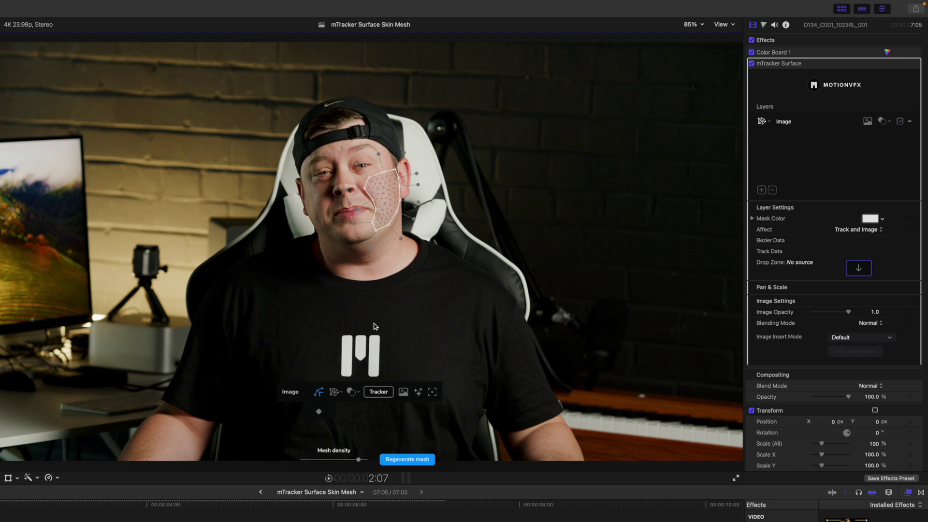
{"action": "left_click", "coordinate": [381, 392]}
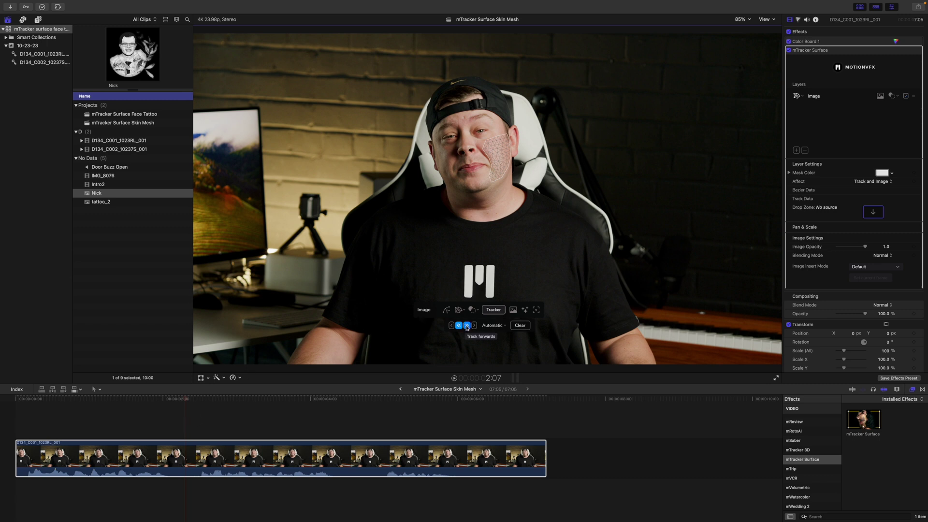
- Track the cheek mesh forwards and backwards, then scrub back to an earlier frame
{"action": "left_click", "coordinate": [467, 325]}
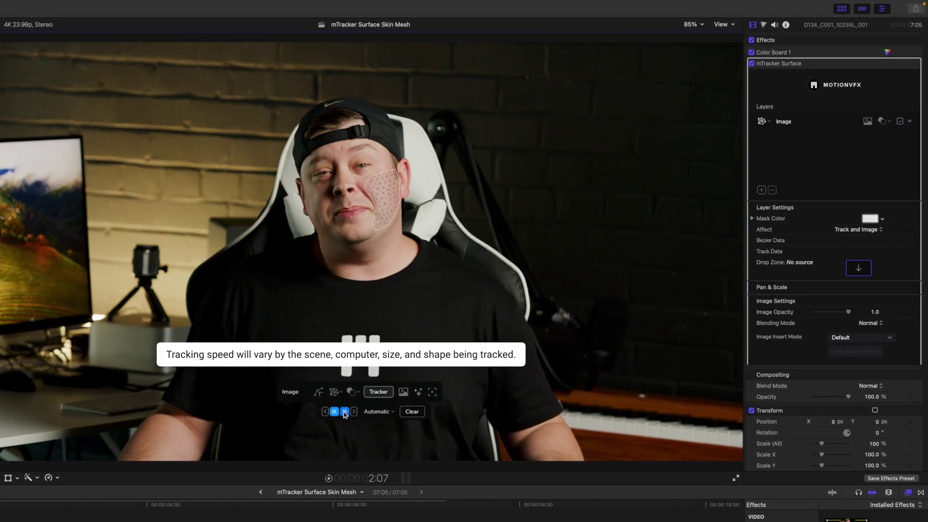
{"action": "left_click", "coordinate": [334, 412]}
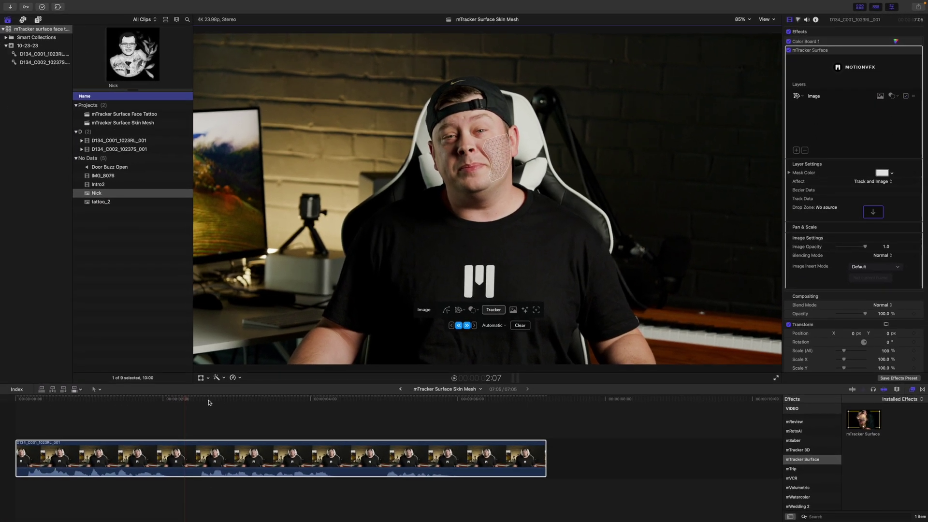
{"action": "left_click_drag", "start_coordinate": [185, 400], "coordinate": [196, 419]}
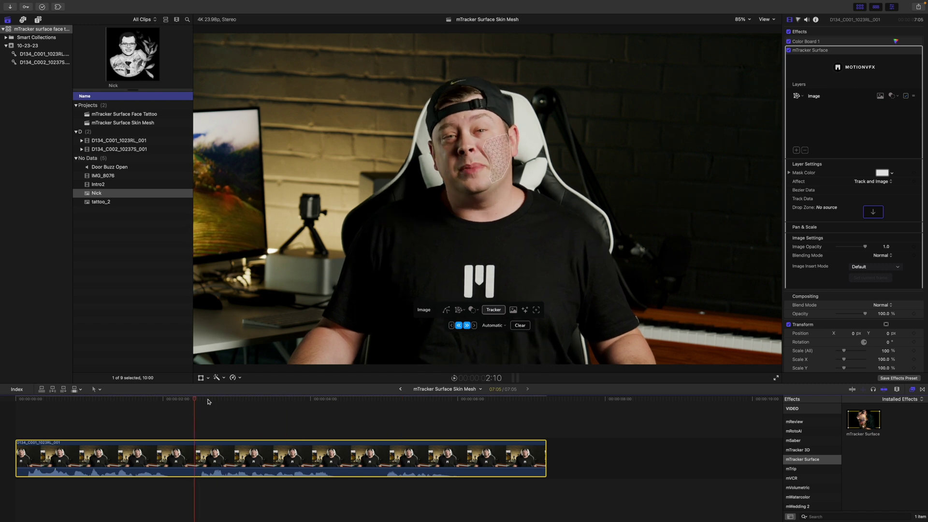
- Load the Nick sketch clip into the Drop Zone as the tattoo image
{"action": "left_click", "coordinate": [874, 214]}
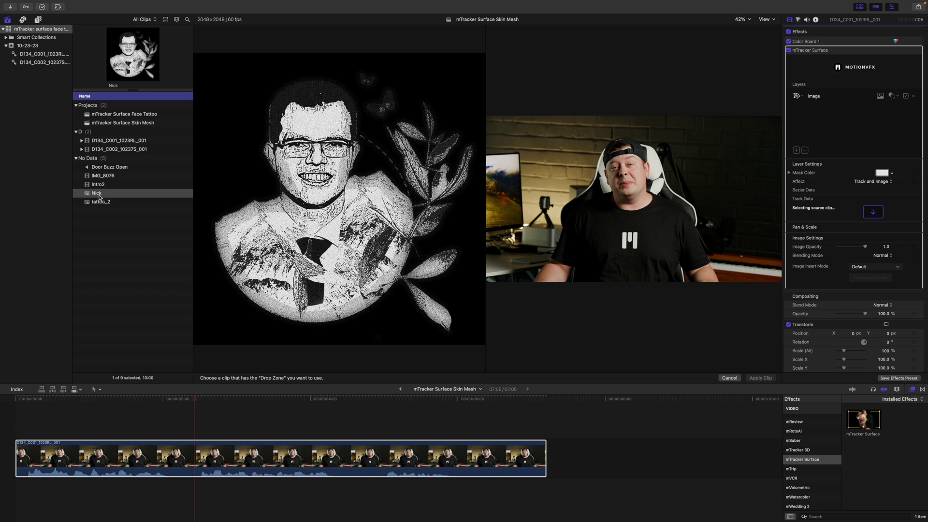
{"action": "left_click", "coordinate": [107, 76]}
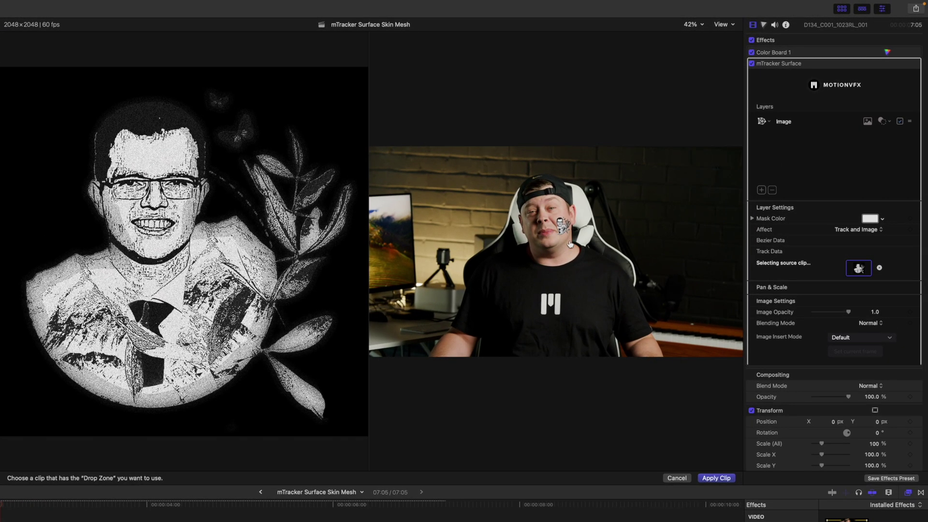
{"action": "left_click", "coordinate": [716, 478]}
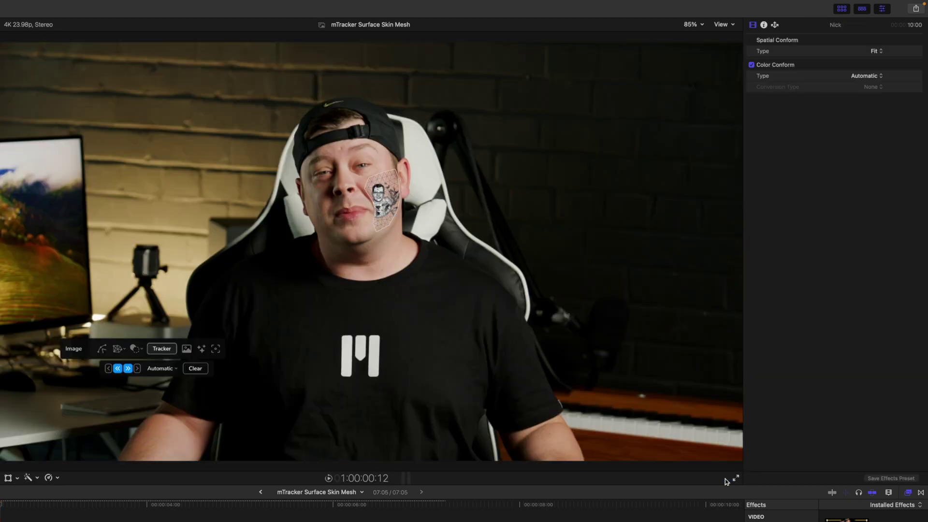
- With the Image tool, scale the Nick sketch up and pull its corners in over the cheek
{"action": "left_click", "coordinate": [187, 349]}
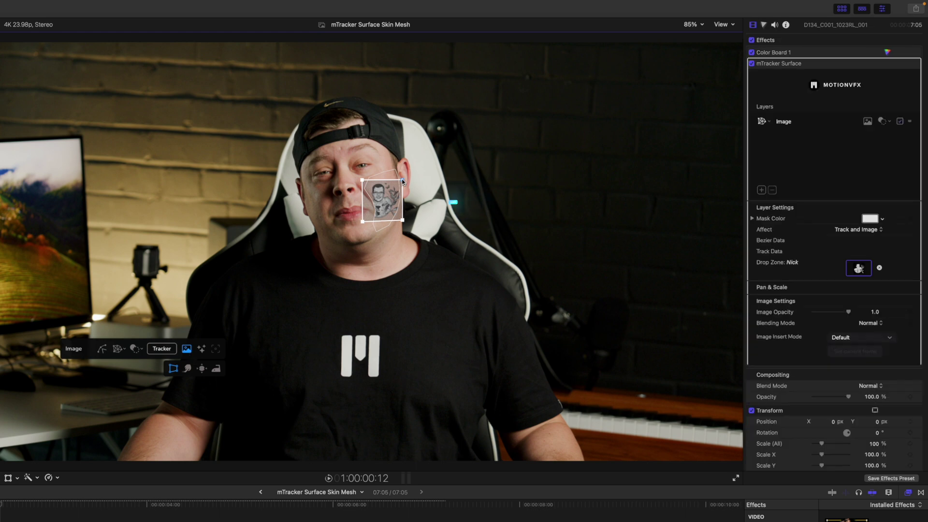
{"action": "mouse_move", "coordinate": [403, 181]}
{"action": "left_mouse_down"}
{"action": "mouse_move", "coordinate": [413, 172]}
{"action": "mouse_move", "coordinate": [403, 166]}
{"action": "left_mouse_up"}
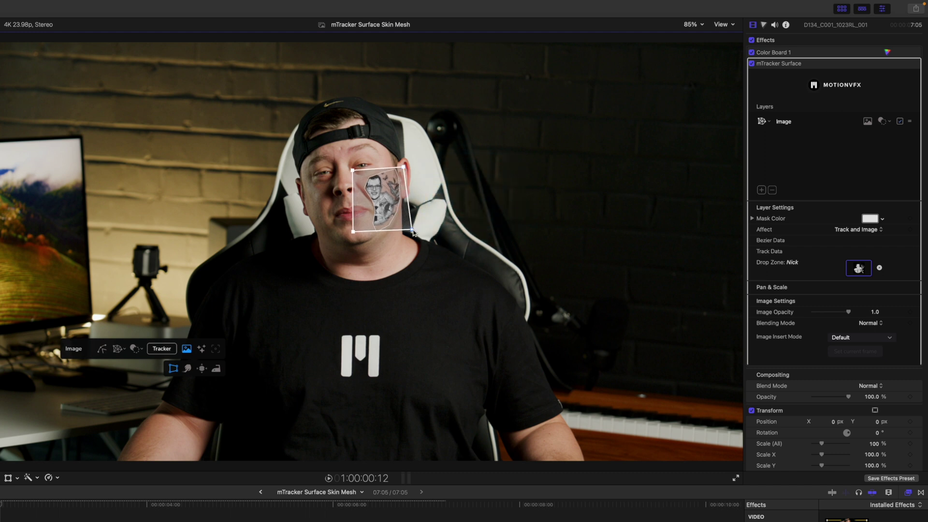
{"action": "left_click_drag", "start_coordinate": [412, 231], "coordinate": [404, 226]}
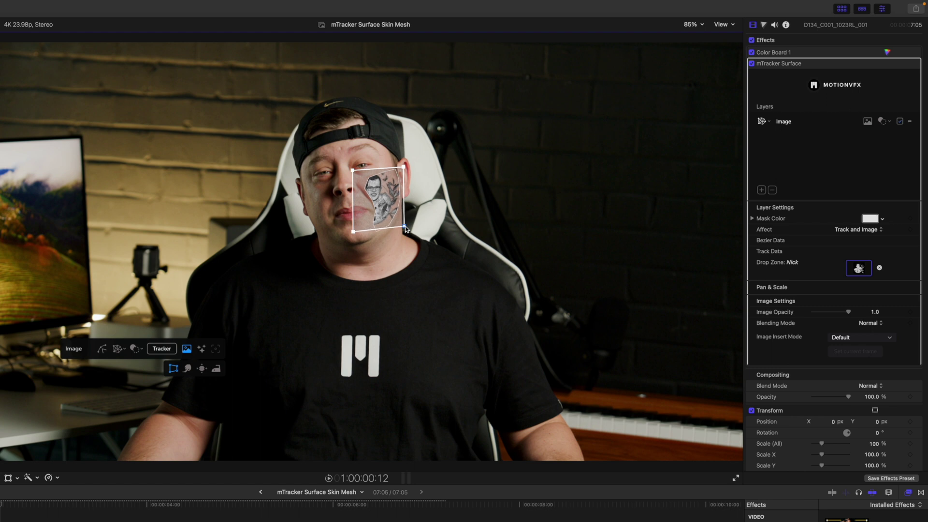
{"action": "left_click_drag", "start_coordinate": [403, 167], "coordinate": [403, 167]}
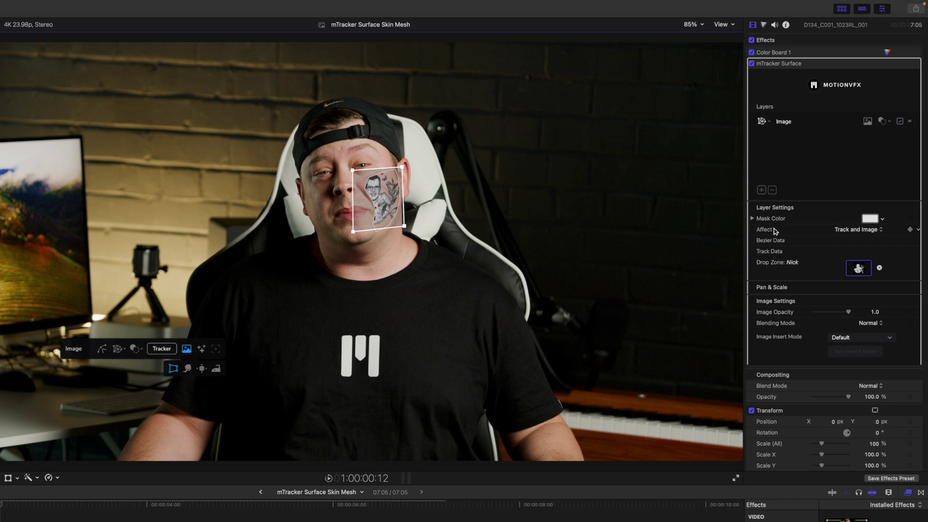
- Make adjustments affect only the track, refit the track box, and reshape the sketch's lower corner
{"action": "left_click", "coordinate": [865, 231]}
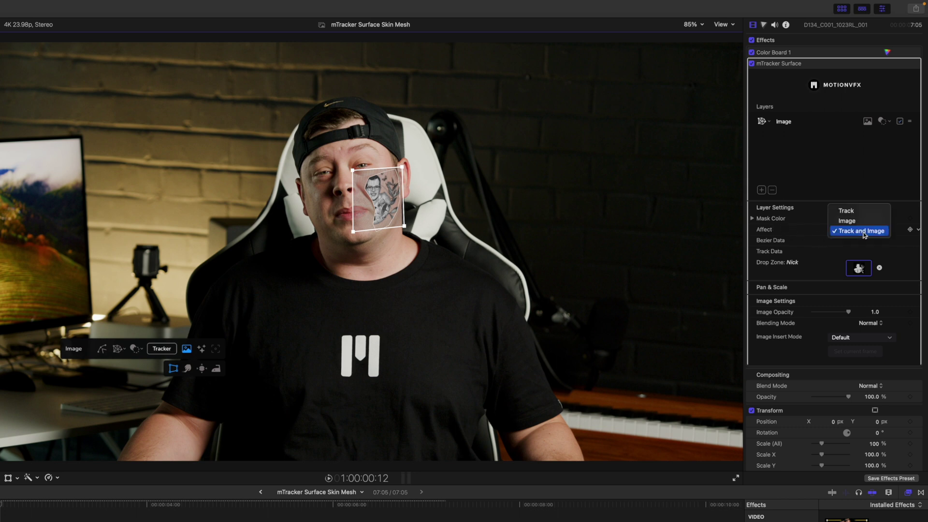
{"action": "left_click", "coordinate": [866, 216]}
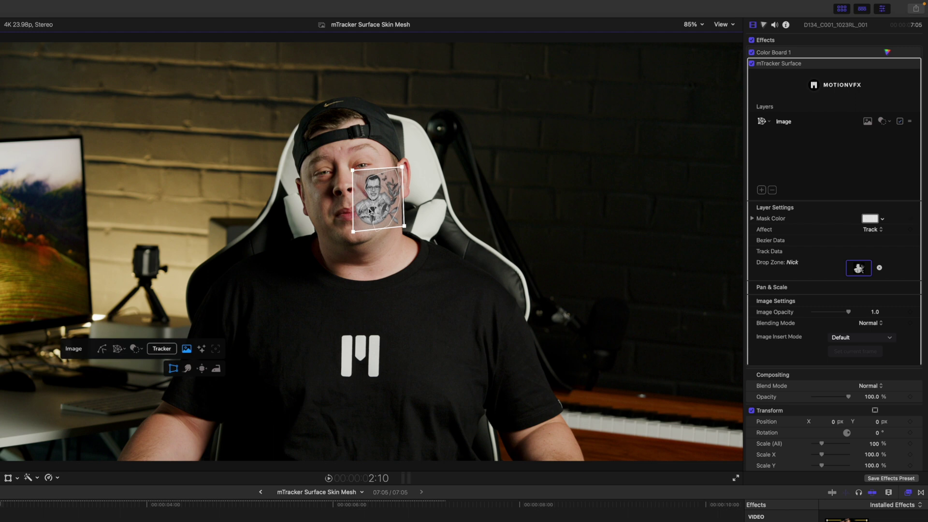
{"action": "left_click_drag", "start_coordinate": [388, 203], "coordinate": [389, 202]}
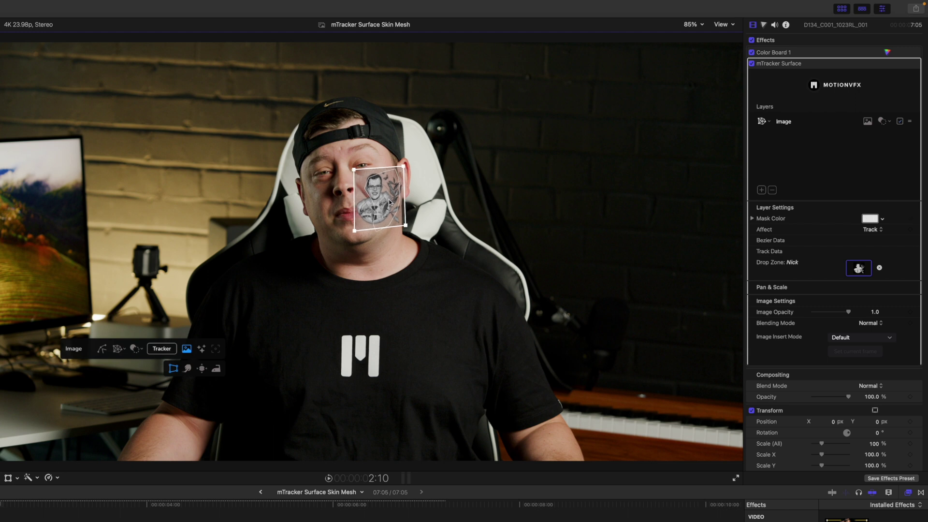
{"action": "left_click_drag", "start_coordinate": [354, 171], "coordinate": [359, 168]}
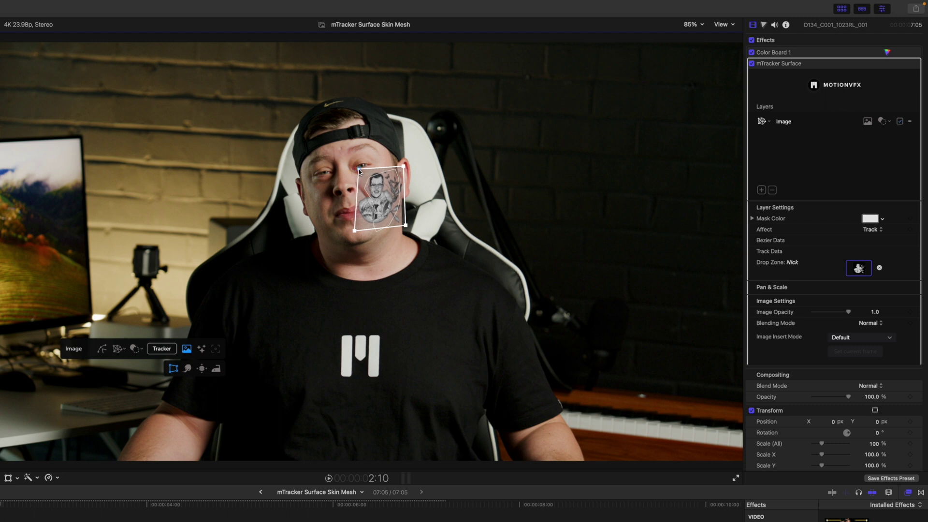
{"action": "left_click_drag", "start_coordinate": [354, 233], "coordinate": [373, 234]}
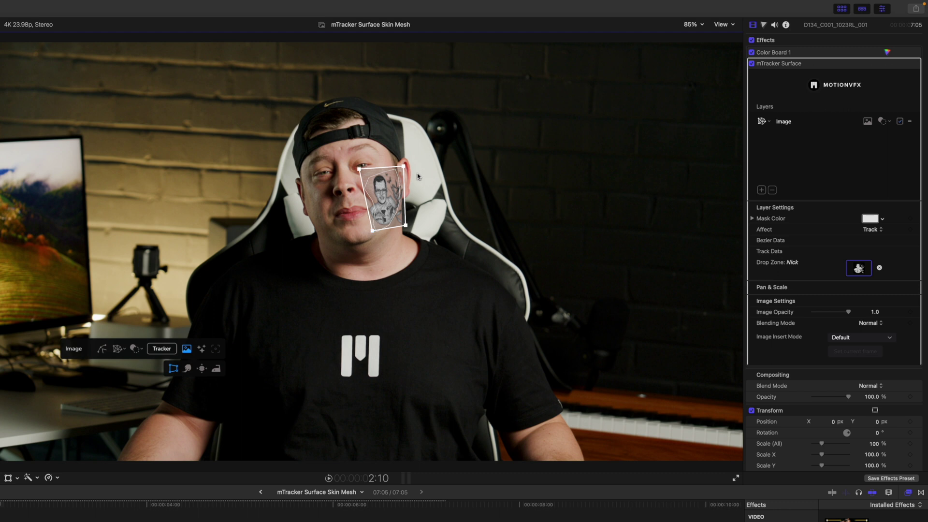
{"action": "left_click_drag", "start_coordinate": [405, 226], "coordinate": [403, 228]}
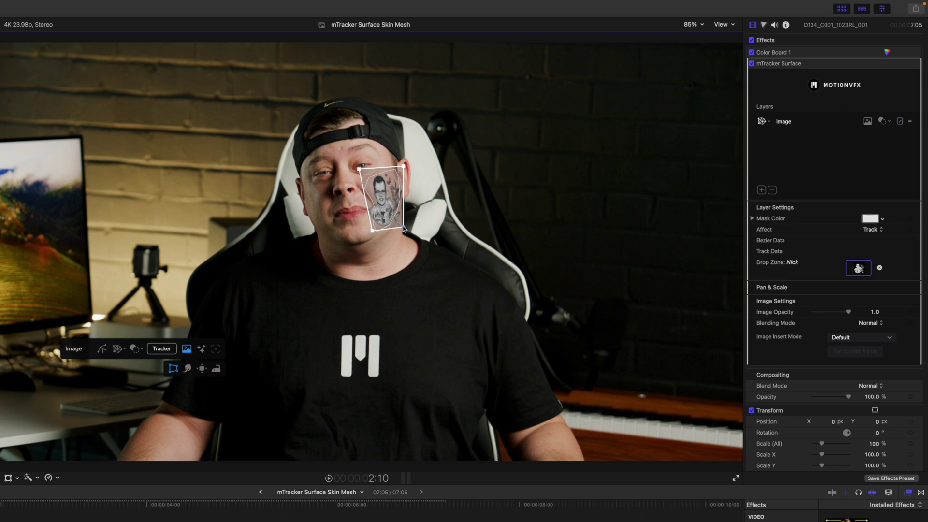
{"action": "left_click_drag", "start_coordinate": [403, 227], "coordinate": [405, 229]}
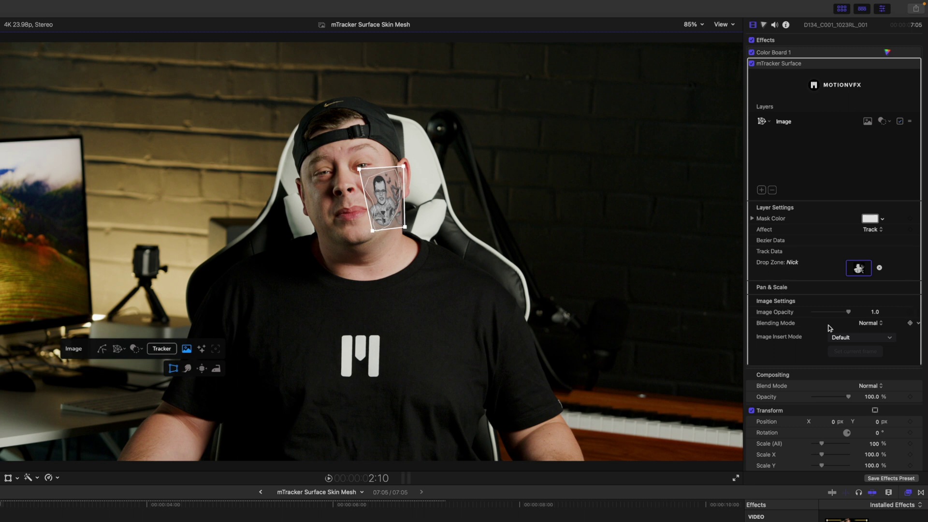
- Set the sketch's blending mode to Multiply, pull its top corner in, and zoom to 200%
{"action": "left_click", "coordinate": [877, 327]}
{"action": "left_click", "coordinate": [876, 335]}
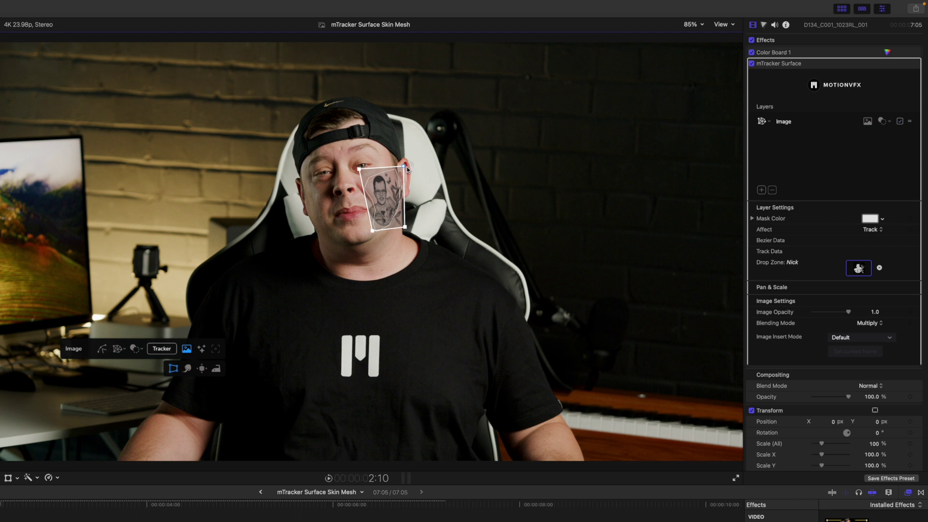
{"action": "left_click_drag", "start_coordinate": [405, 169], "coordinate": [403, 169]}
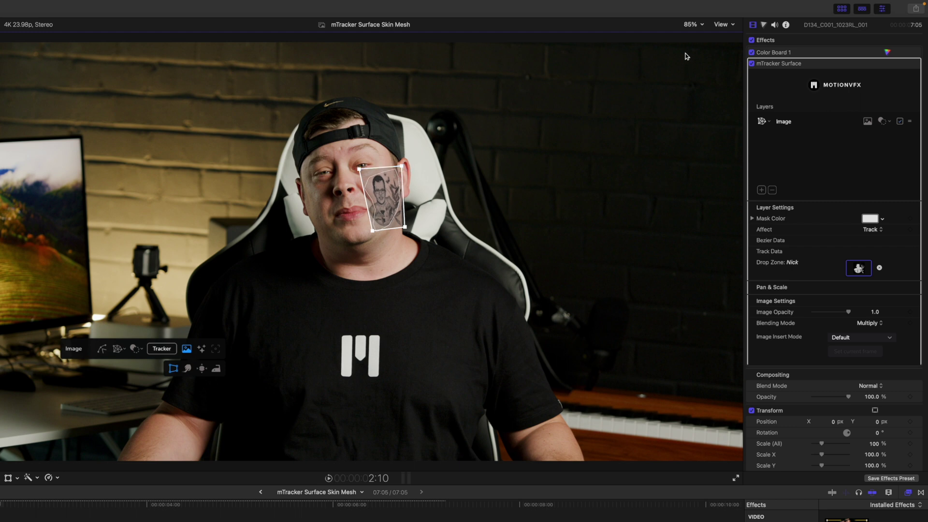
{"action": "left_click", "coordinate": [694, 24]}
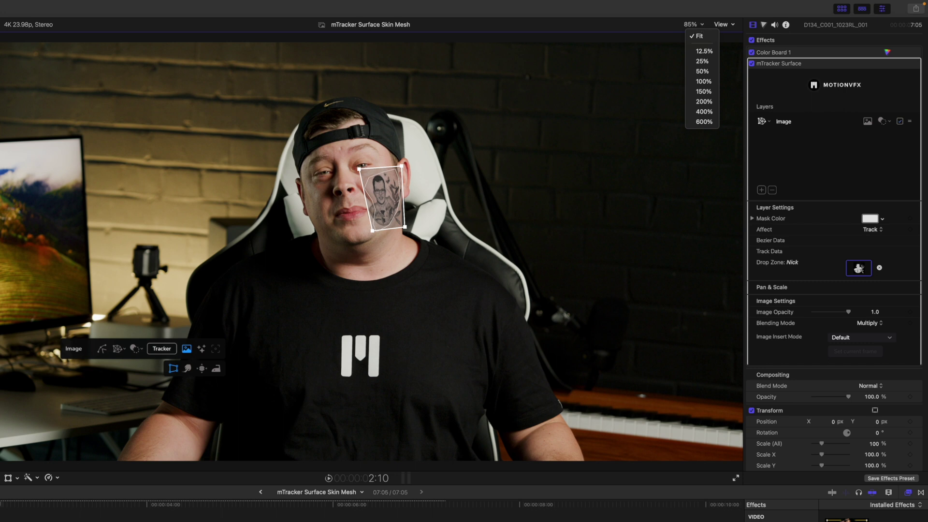
{"action": "left_click", "coordinate": [703, 102]}
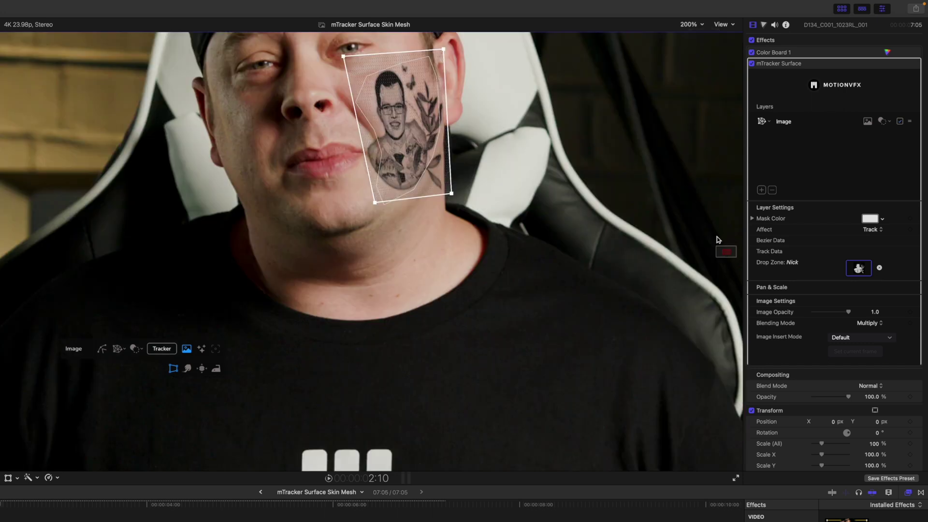
{"action": "left_click_drag", "start_coordinate": [725, 249], "coordinate": [728, 250]}
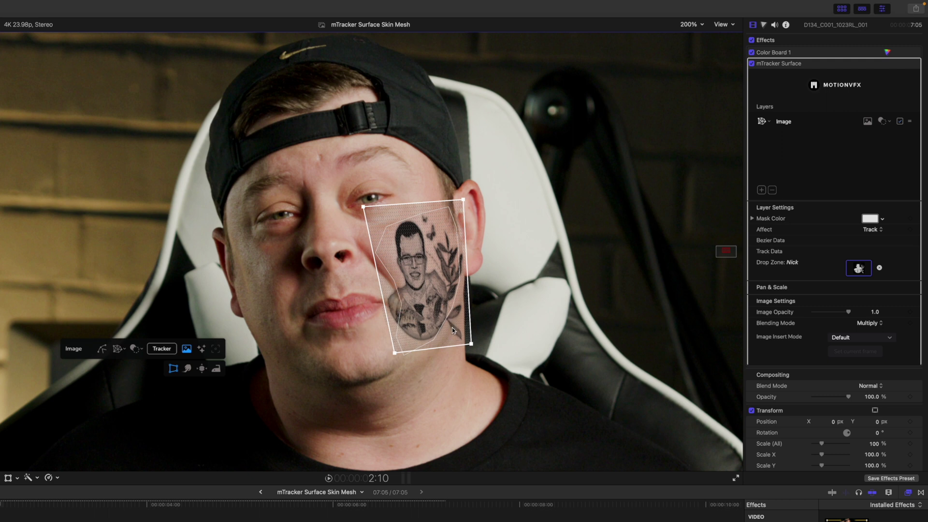
- Using a smaller Move Brush at 600% zoom, warp the tattoo's left edge along the jaw
{"action": "left_click", "coordinate": [187, 369]}
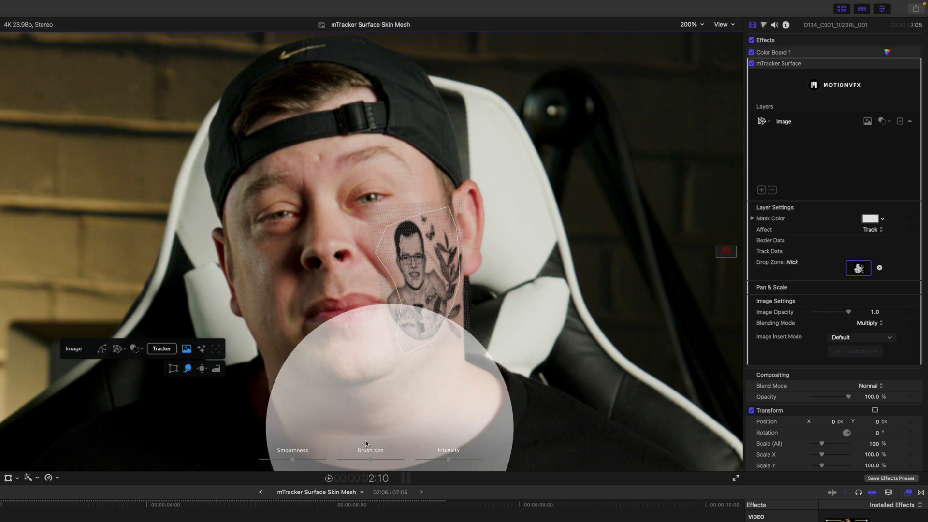
{"action": "left_click_drag", "start_coordinate": [358, 460], "coordinate": [349, 460]}
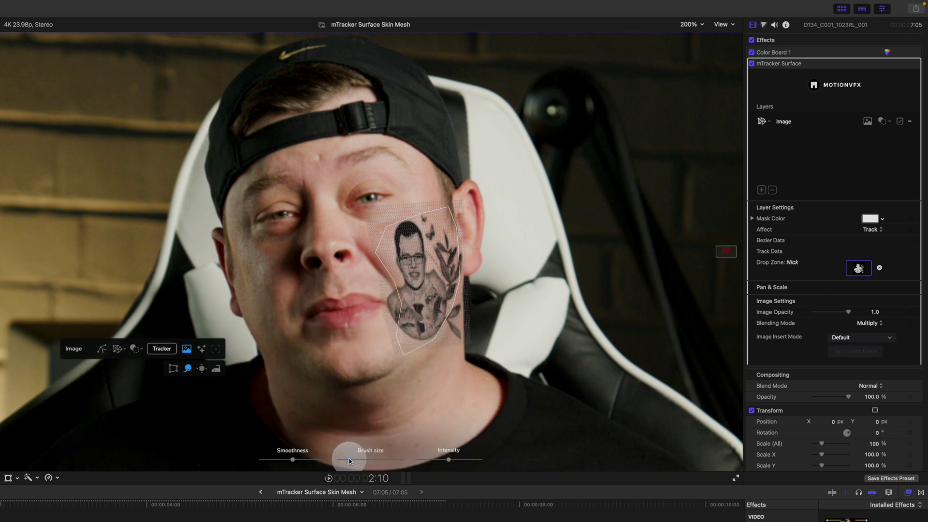
{"action": "left_click", "coordinate": [692, 24]}
{"action": "left_click", "coordinate": [694, 121]}
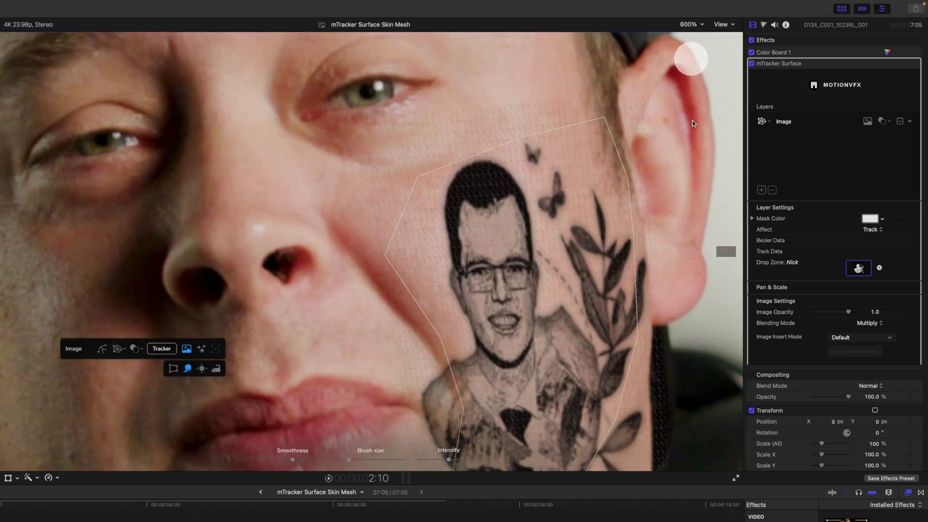
{"action": "left_click_drag", "start_coordinate": [725, 251], "coordinate": [726, 255]}
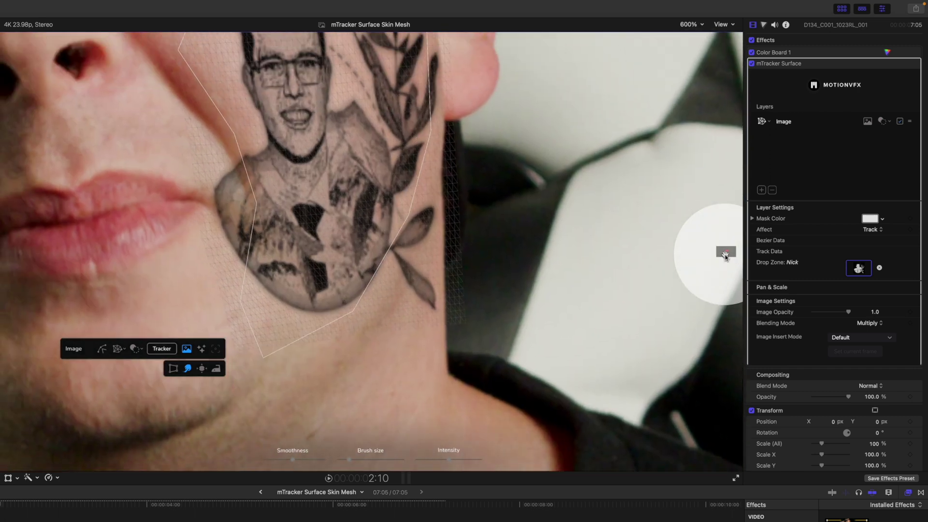
{"action": "left_click_drag", "start_coordinate": [352, 456], "coordinate": [346, 463]}
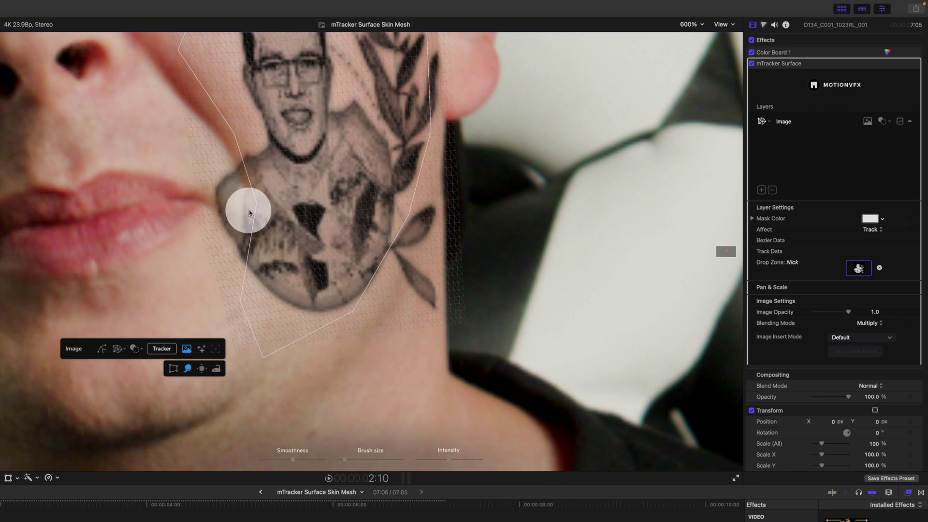
{"action": "mouse_move", "coordinate": [247, 228]}
{"action": "left_mouse_down"}
{"action": "mouse_move", "coordinate": [247, 209]}
{"action": "mouse_move", "coordinate": [235, 204]}
{"action": "left_mouse_up"}
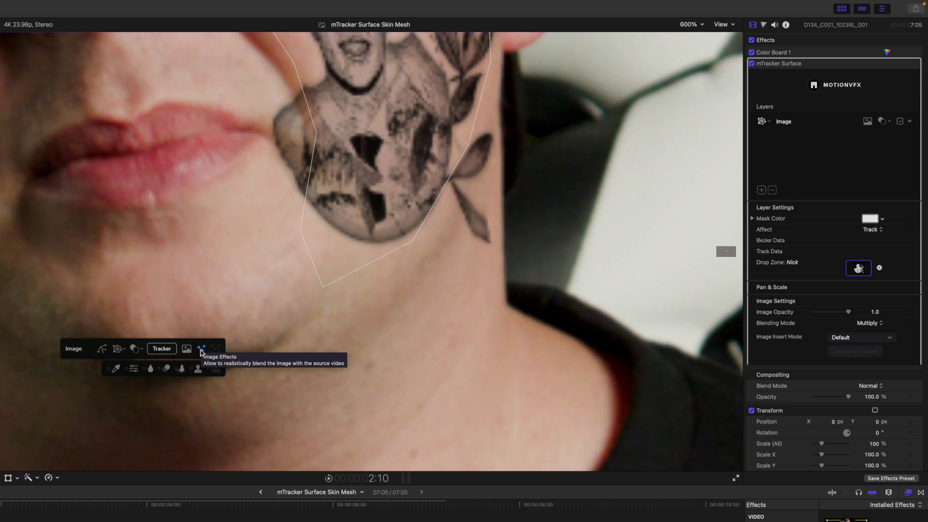
- In Image Effects, enable Motion Blur and Grain for the tattoo
{"action": "left_click", "coordinate": [201, 349]}
{"action": "left_click", "coordinate": [165, 370]}
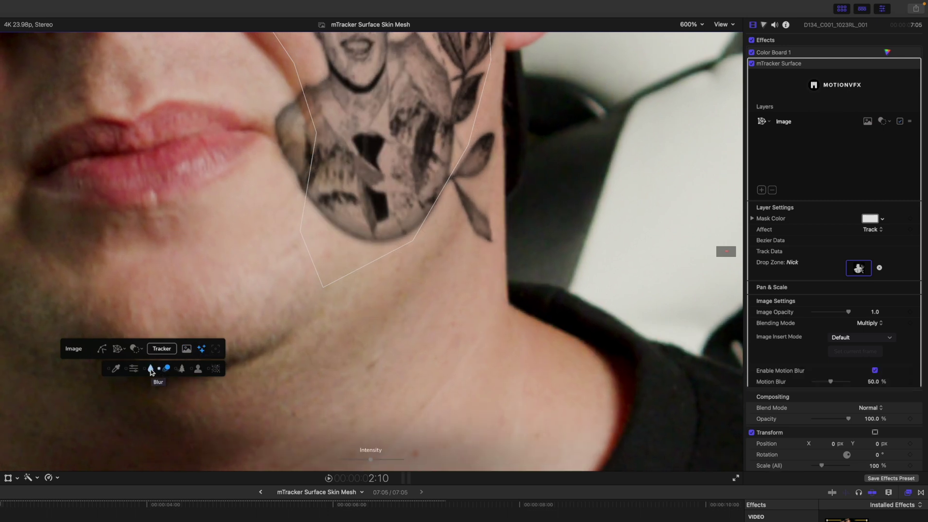
{"action": "left_click", "coordinate": [216, 369]}
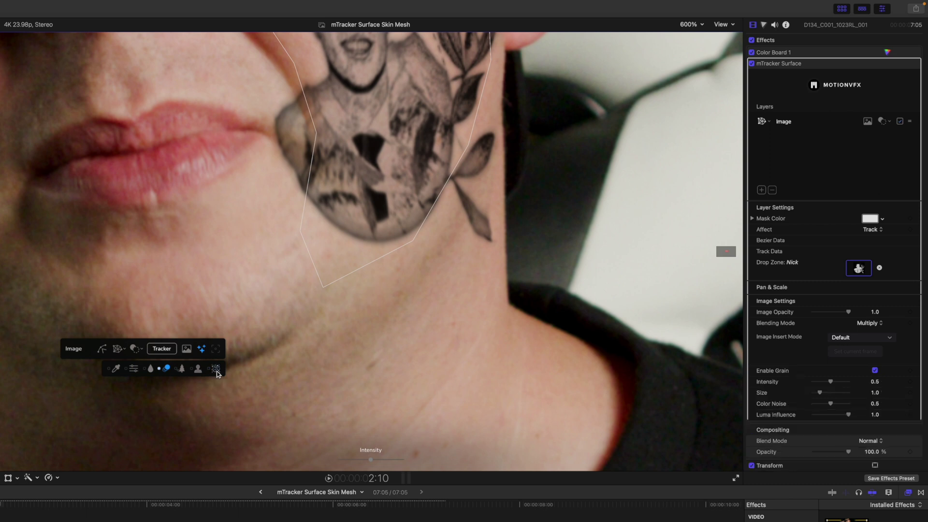
- Raise the Color Levels blackpoint to dark grey
{"action": "left_click", "coordinate": [134, 369]}
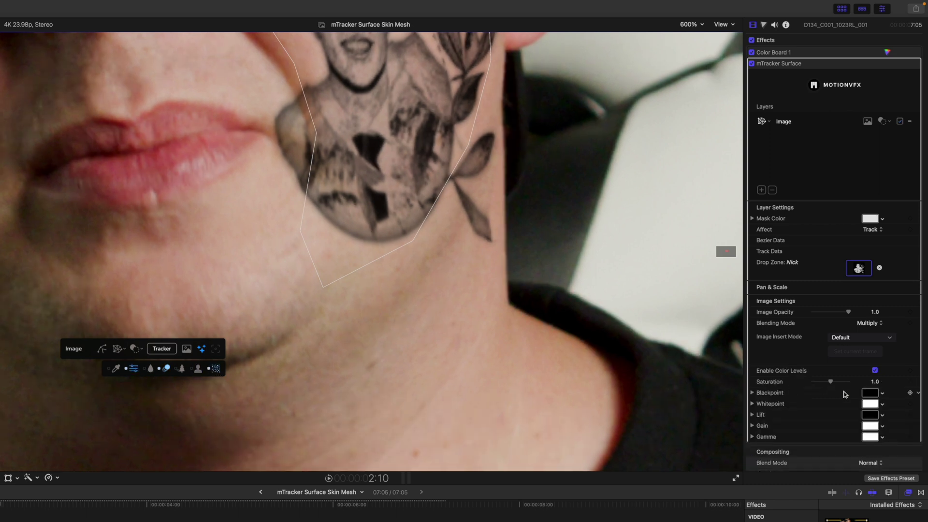
{"action": "left_click", "coordinate": [869, 393]}
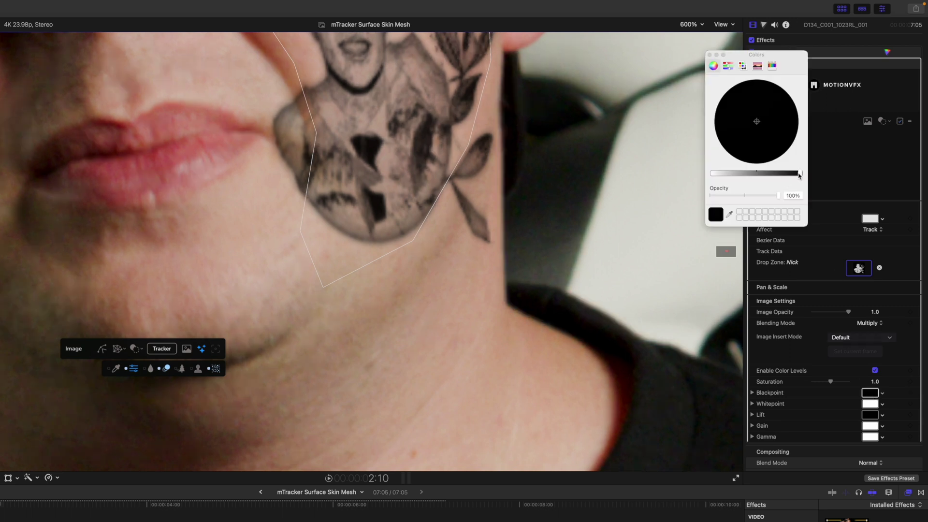
{"action": "left_click_drag", "start_coordinate": [798, 175], "coordinate": [774, 176]}
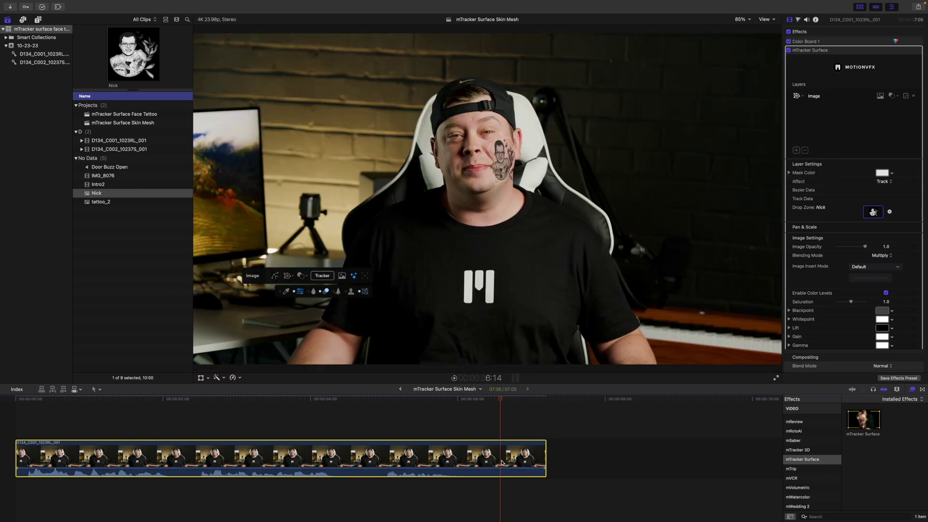
- Proportionally scale the Nick tattoo down slightly on the cheek and rewind the playhead to the clip start
{"action": "left_click", "coordinate": [342, 276]}
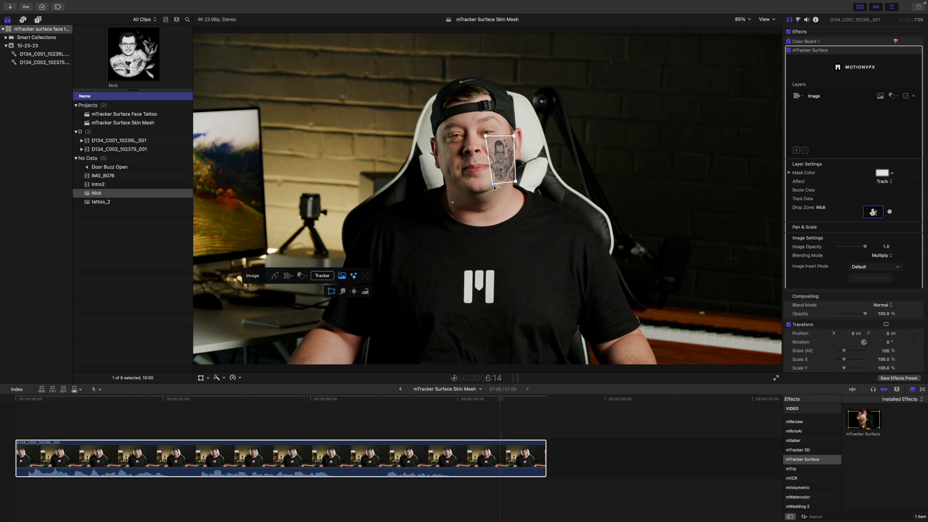
{"action": "key", "text": "shift"}
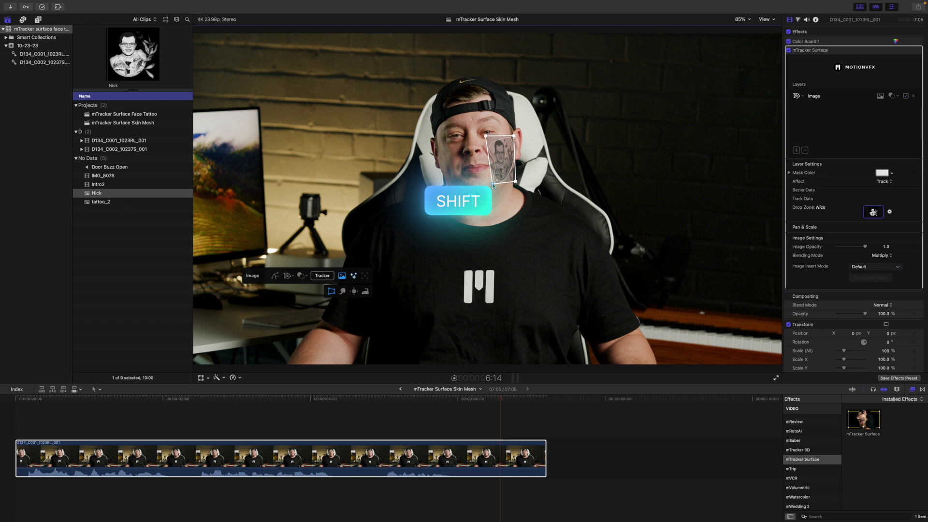
{"action": "left_click_drag", "start_coordinate": [494, 184], "coordinate": [496, 184]}
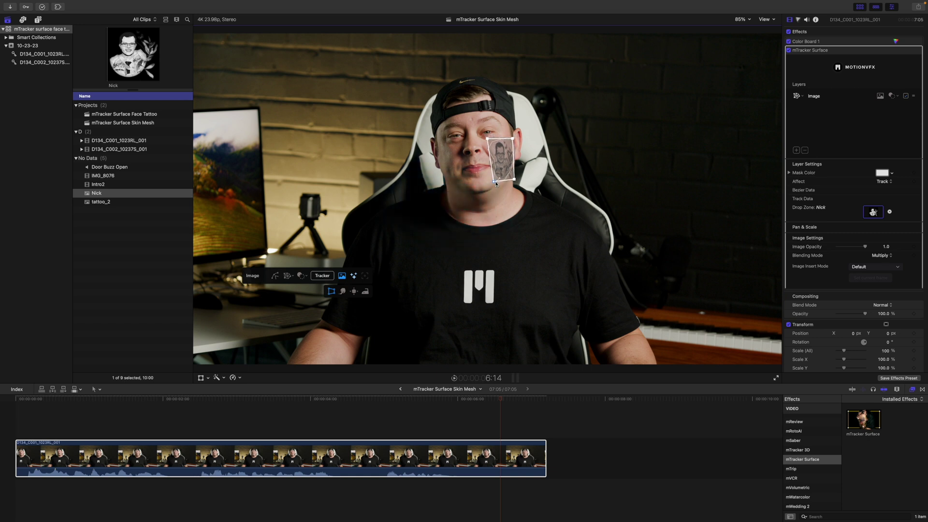
{"action": "left_click_drag", "start_coordinate": [494, 401], "coordinate": [13, 412]}
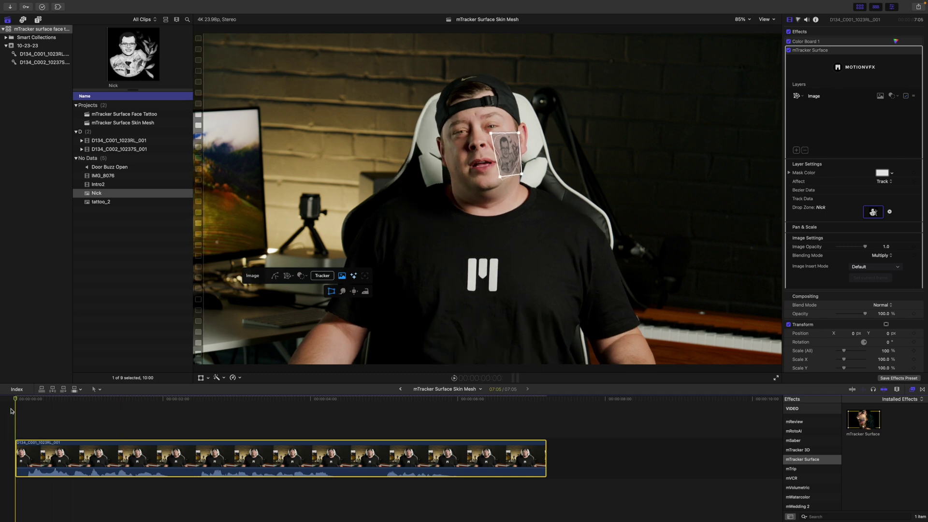